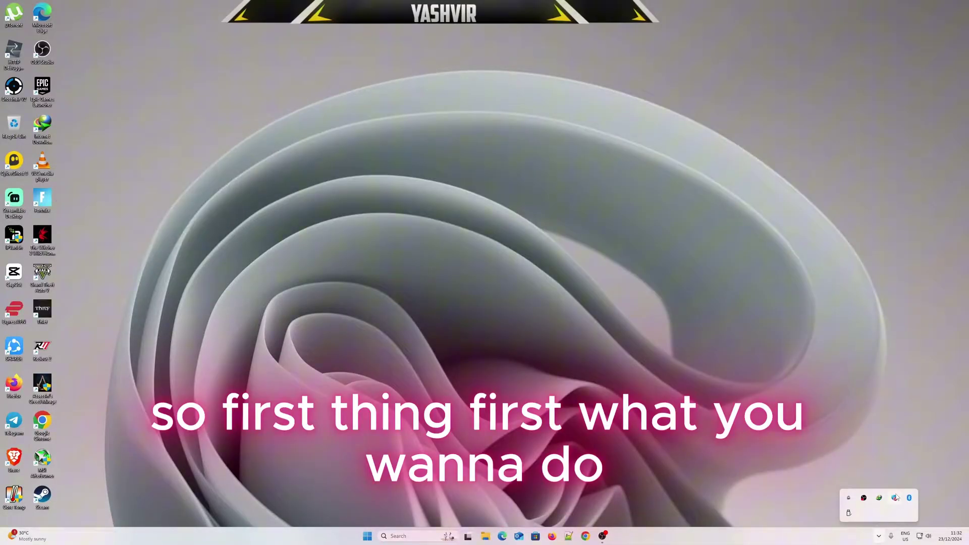
Step: Open Virus & threat protection and go to its Manage settings page
left_click(379, 177)
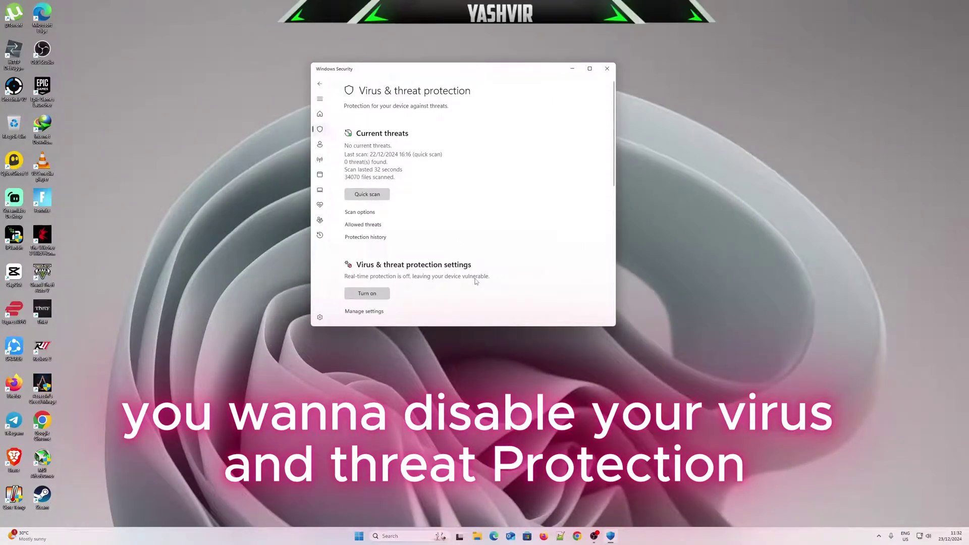
scroll(485, 212, "down", 2)
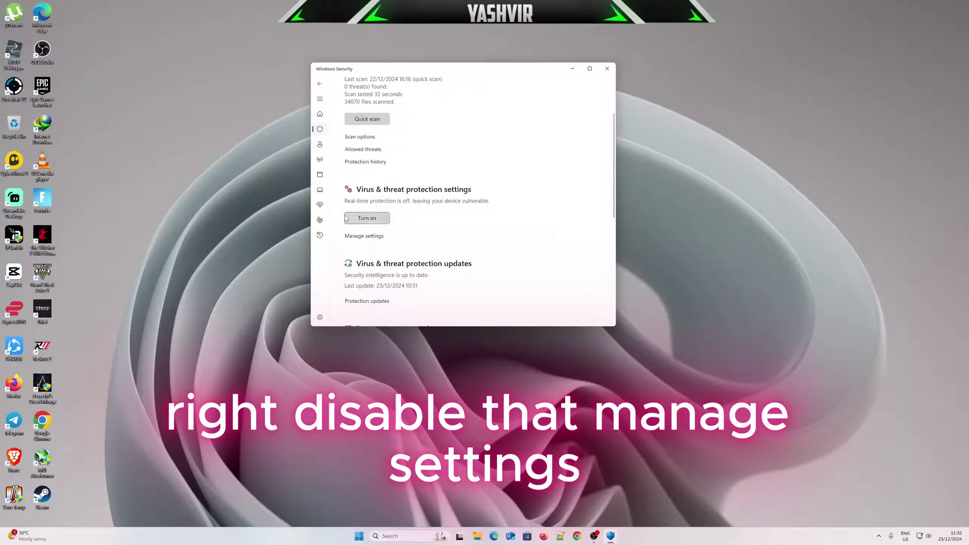
left_click(366, 236)
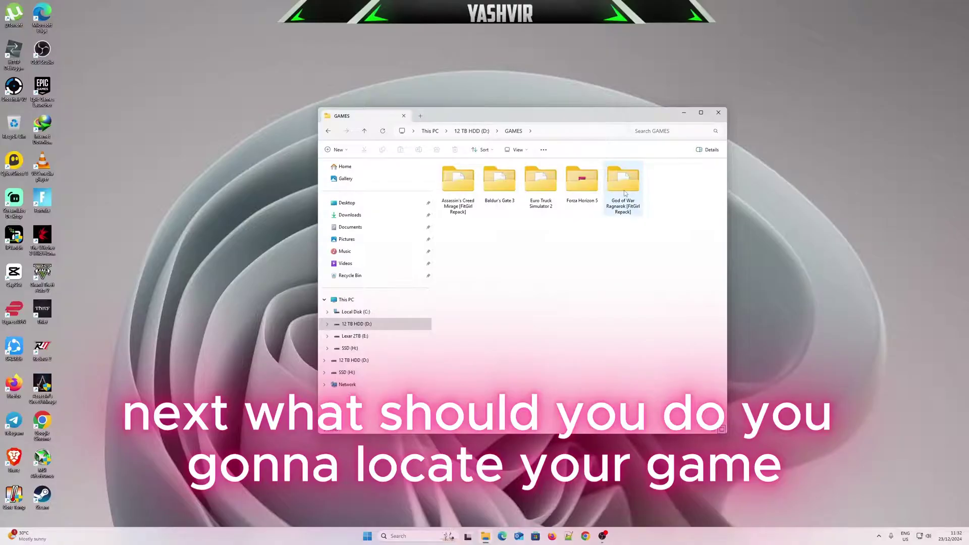
Step: Browse the God of War Ragnarok folder, then close Explorer and reopen it at Home
double_click(624, 181)
left_click_drag(479, 364, 558, 375)
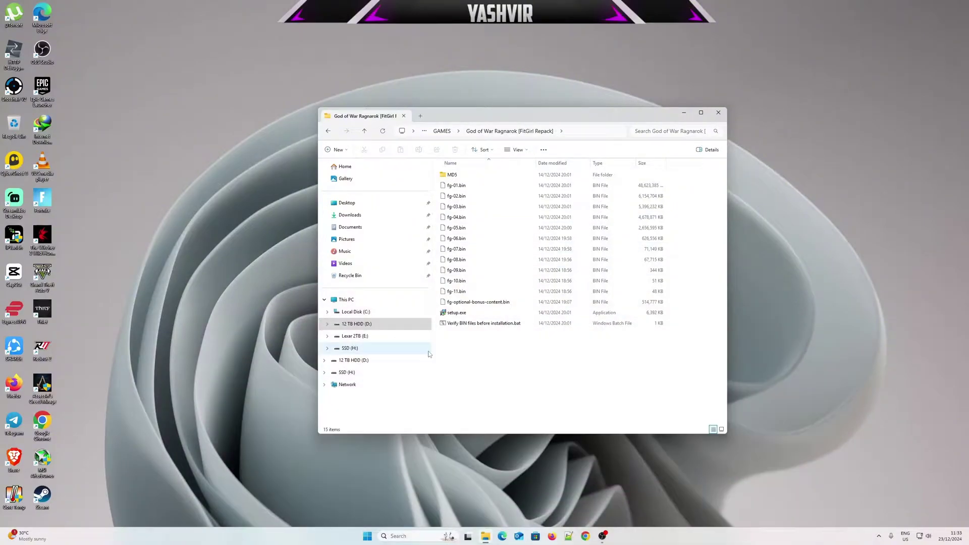
left_click(346, 299)
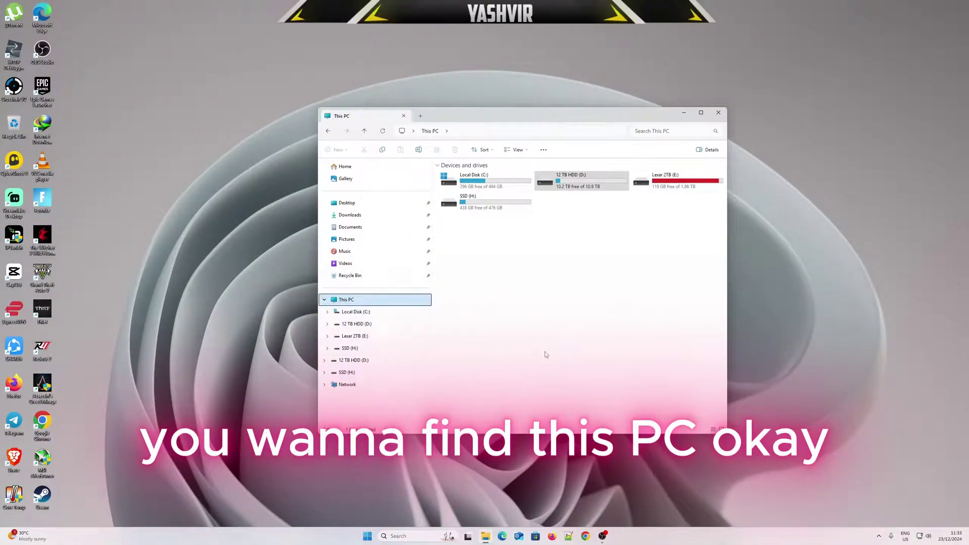
left_click(718, 112)
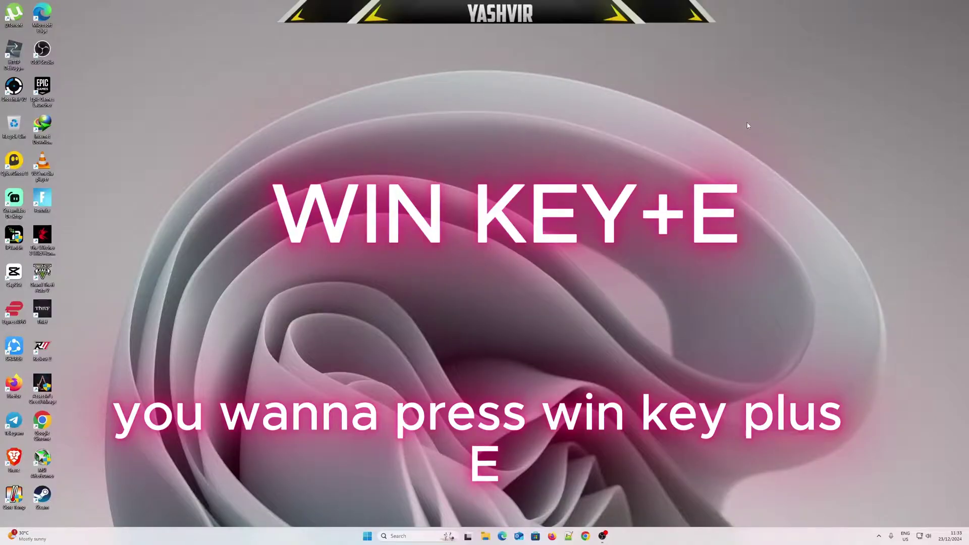
key("super+e")
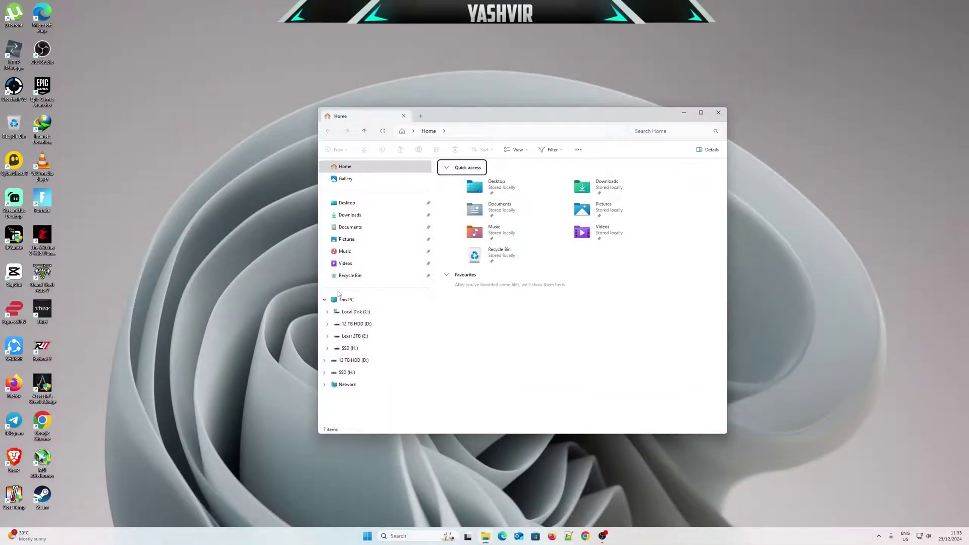
Step: Open This PC's Properties and launch Advanced system settings, centring the System Properties dialog
left_click(346, 300)
right_click(346, 302)
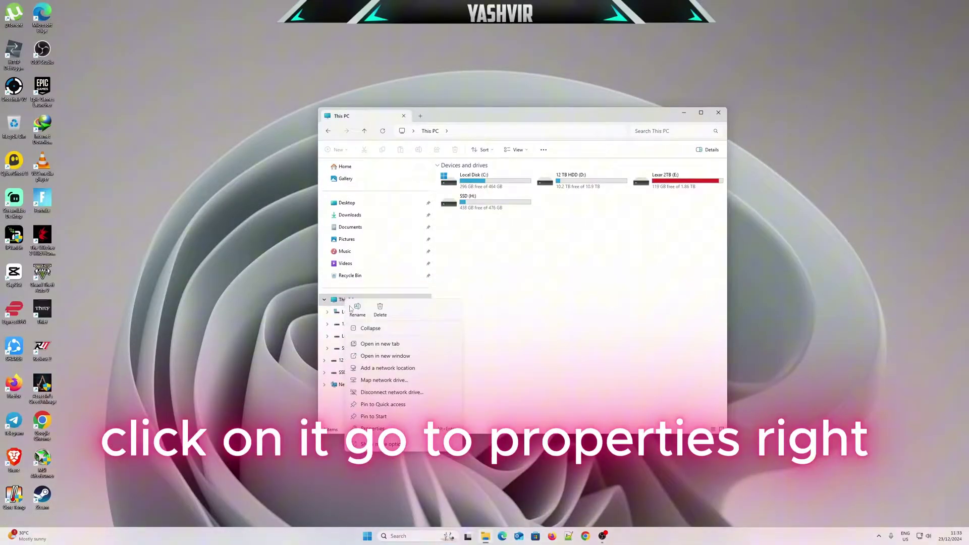
left_click(551, 356)
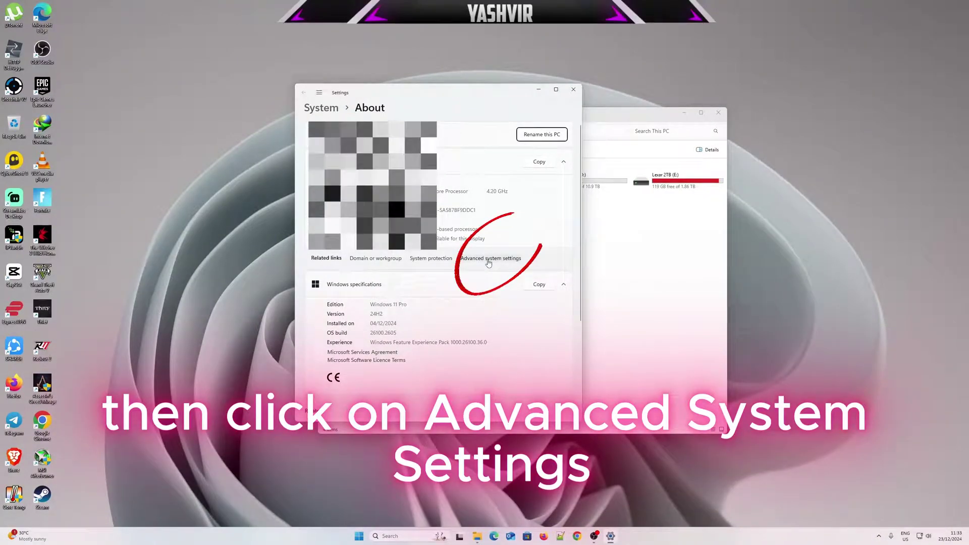
left_click(488, 259)
left_click_drag(181, 126, 375, 135)
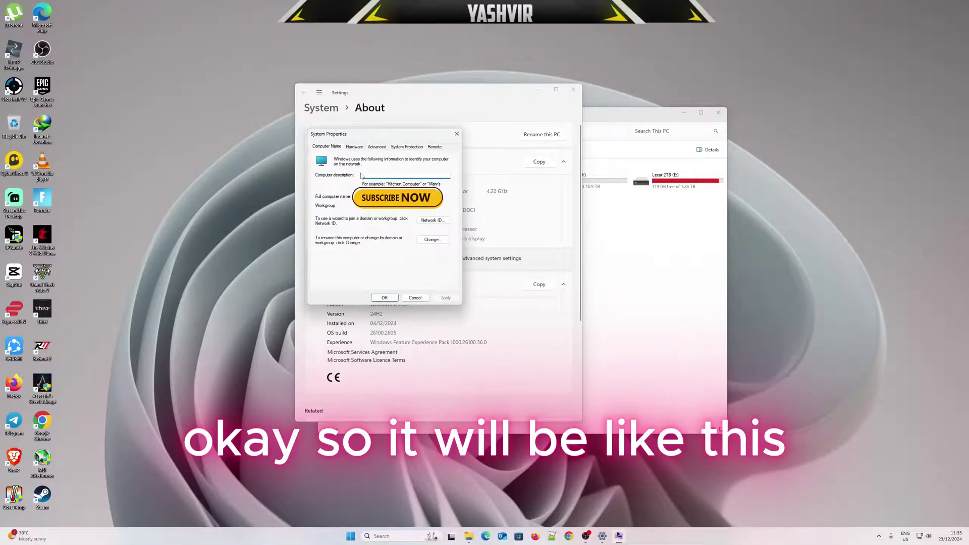
Step: Open Performance Options from the Advanced tab and show its Advanced tab with the 2048 MB paging file
left_click(377, 146)
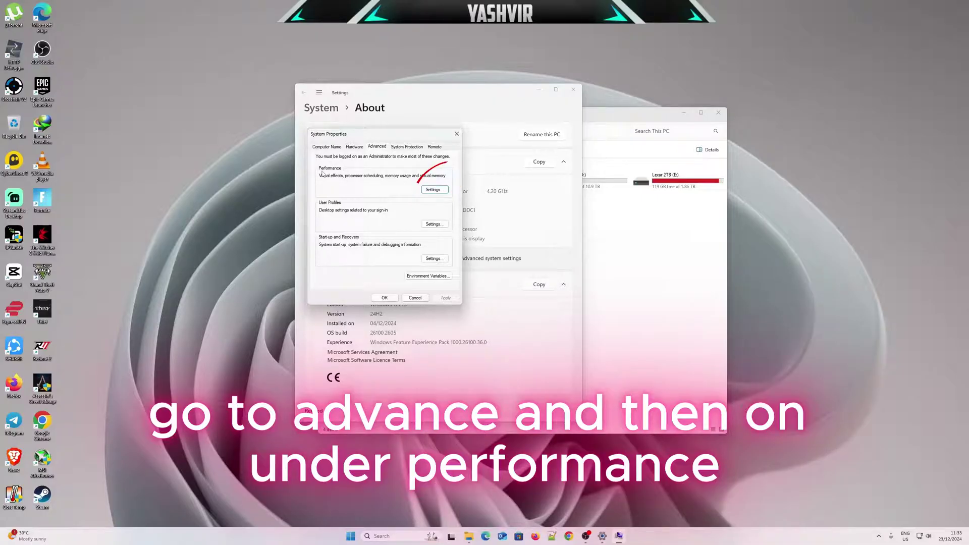
left_click(433, 190)
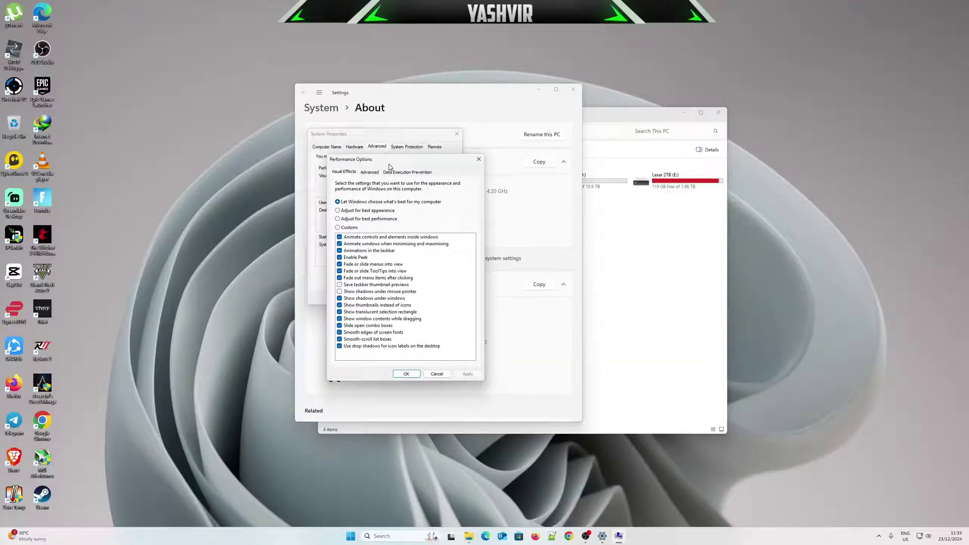
left_click_drag(381, 166, 376, 154)
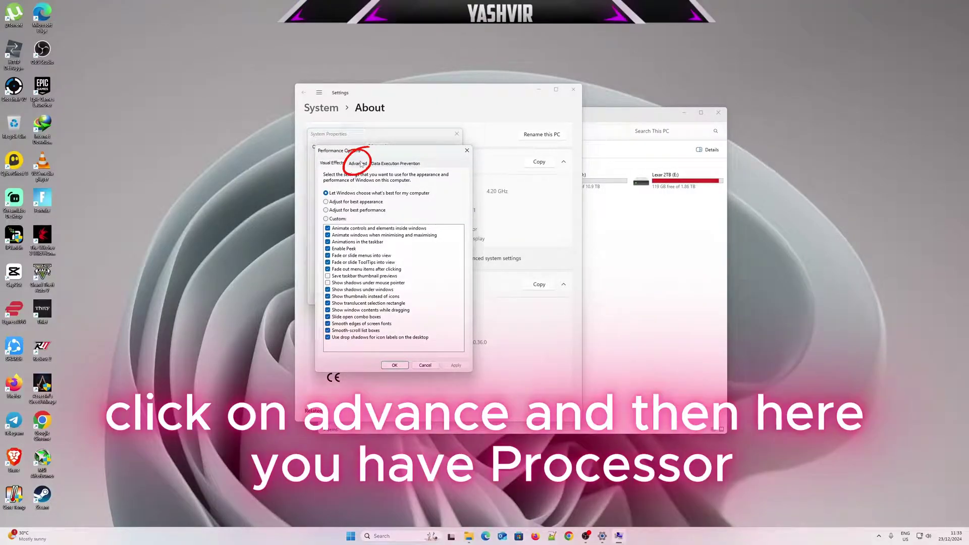
left_click(358, 164)
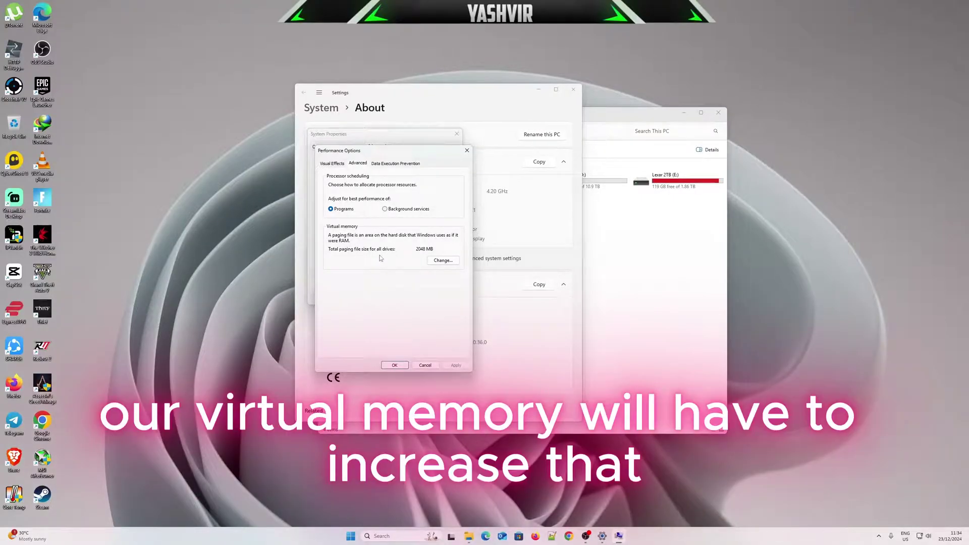
Step: In the Virtual Memory dialog, untick automatic paging file management for all drives
left_click(453, 261)
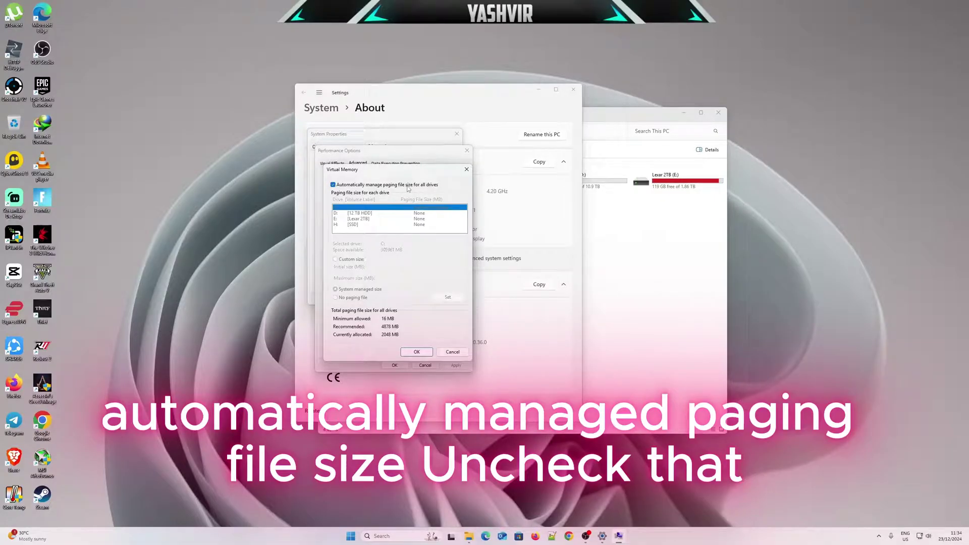
left_click(333, 184)
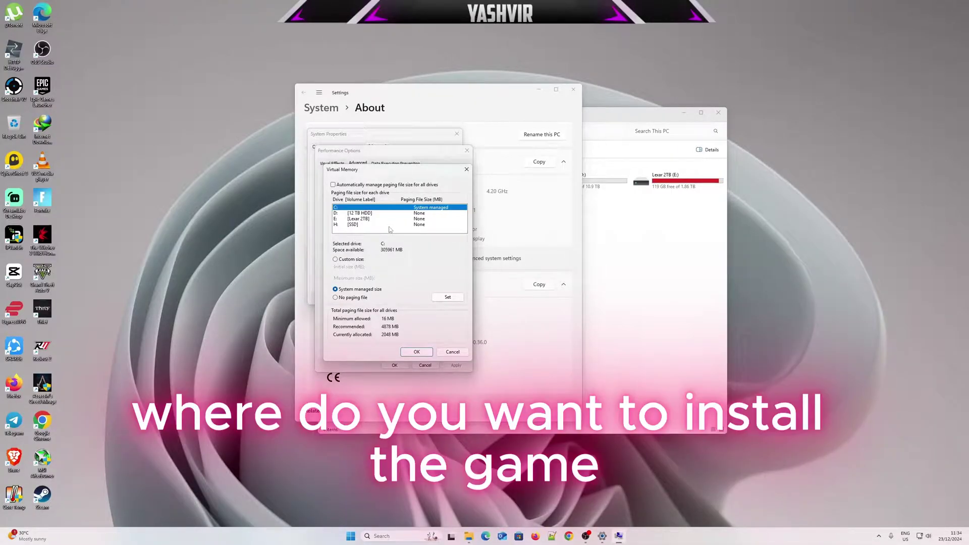
Step: Confirm in This PC that the SSD is drive H: with 430 GB free of 476 GB
left_click(616, 268)
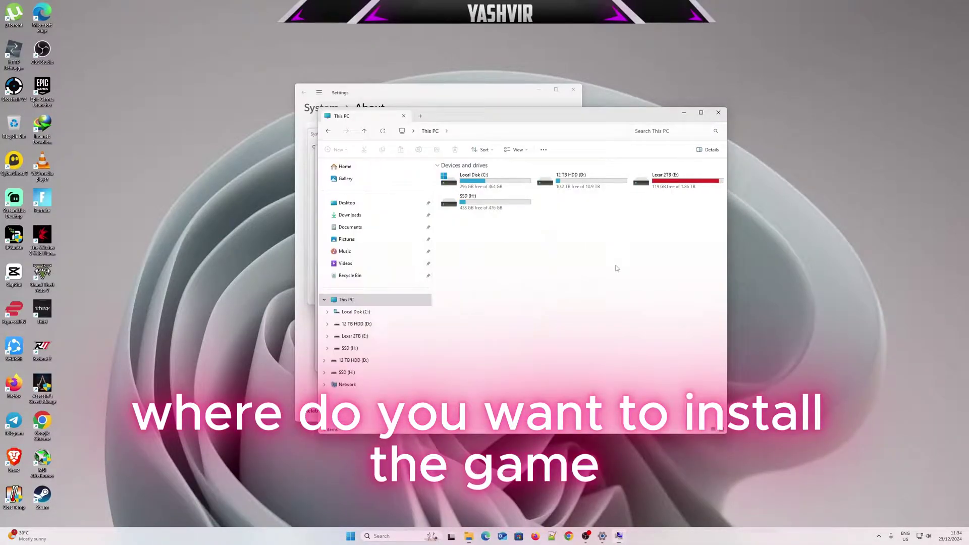
left_click(475, 209)
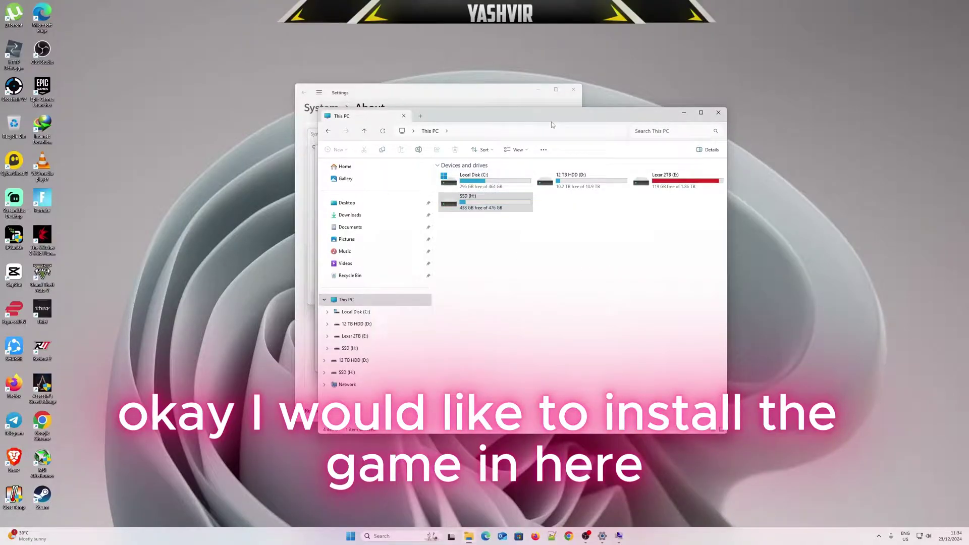
left_click_drag(509, 119, 623, 143)
left_click(604, 230)
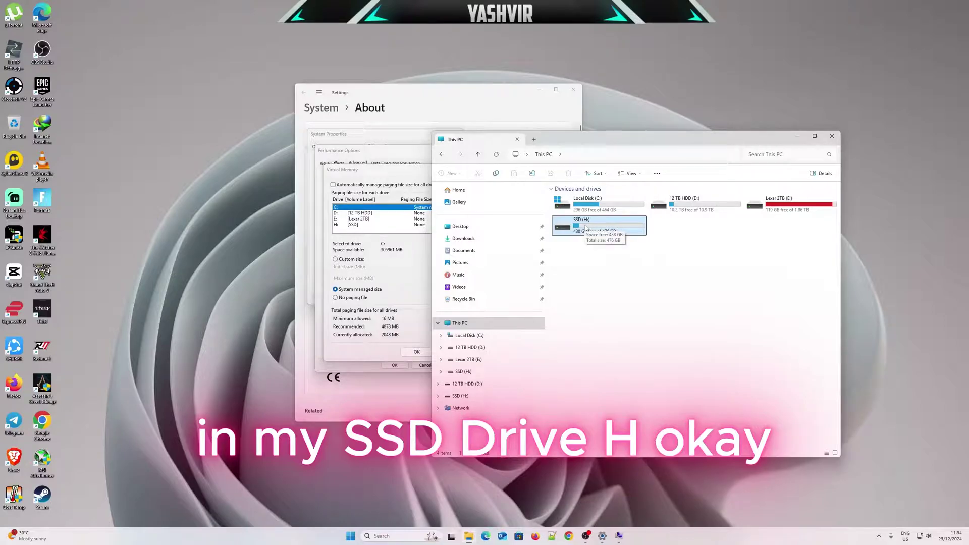
double_click(581, 228)
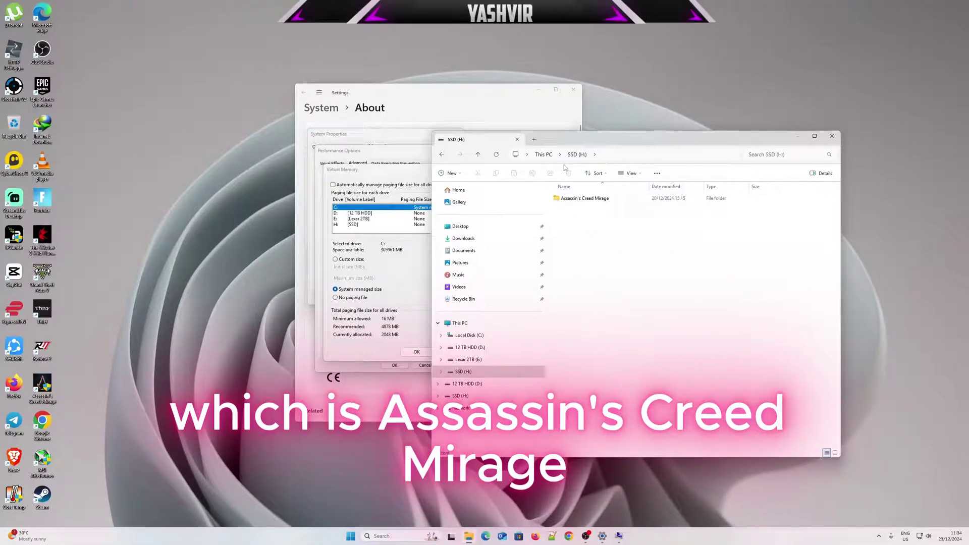
left_click(549, 155)
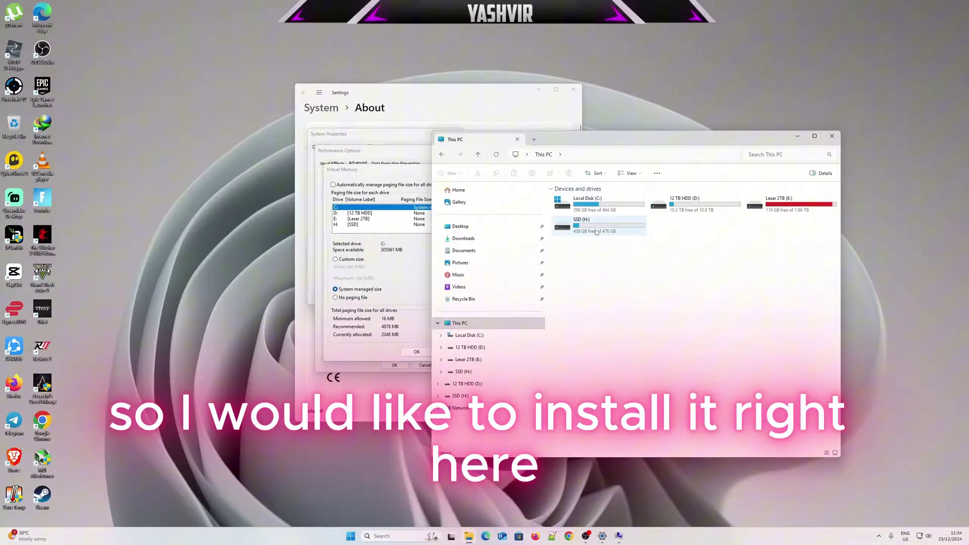
left_click(611, 235)
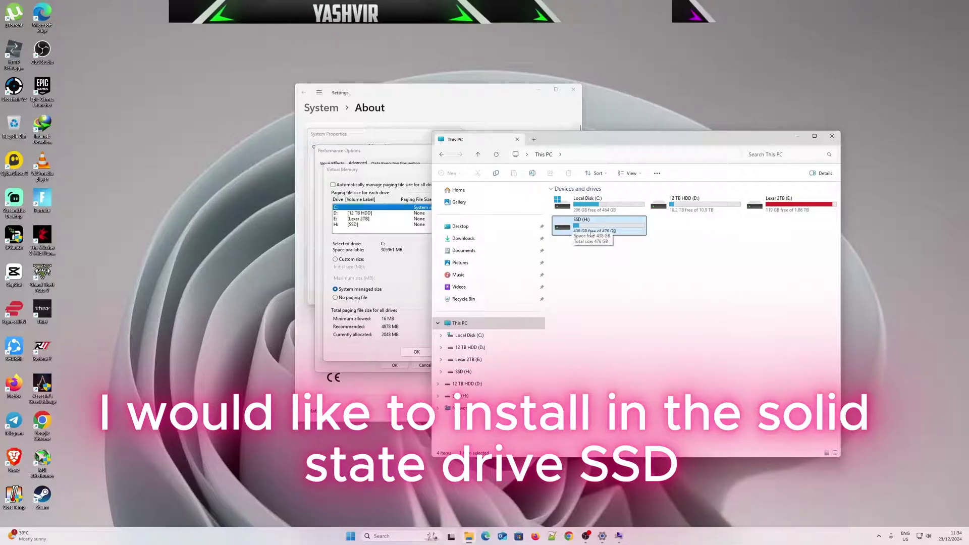
left_click(696, 243)
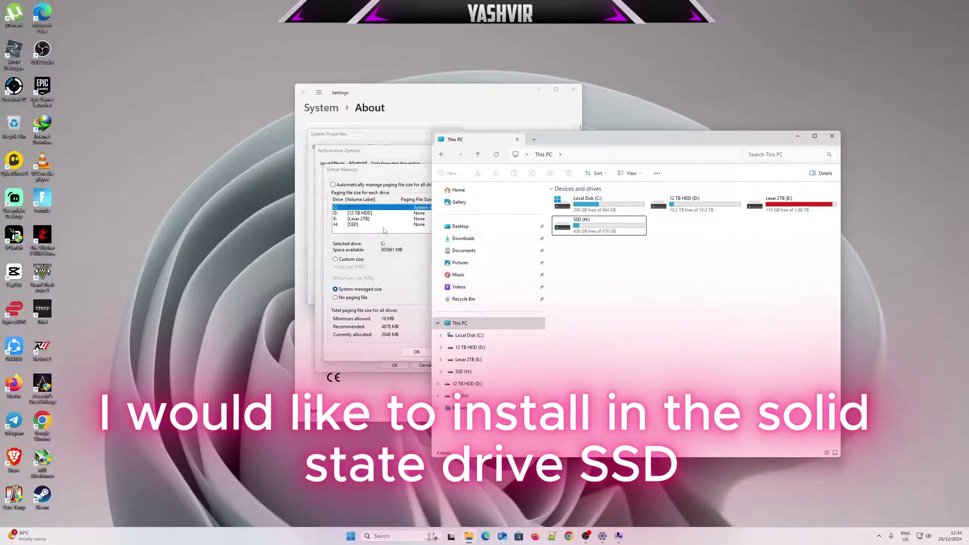
Step: Give drive H: a custom paging file of 100 MB initial and 35000 MB maximum
left_click(353, 225)
left_click(353, 297)
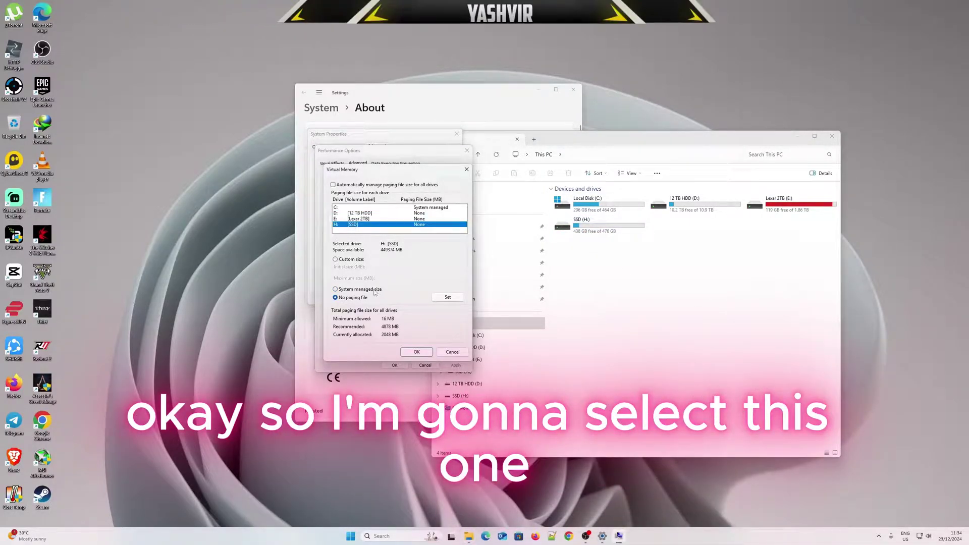
left_click(347, 261)
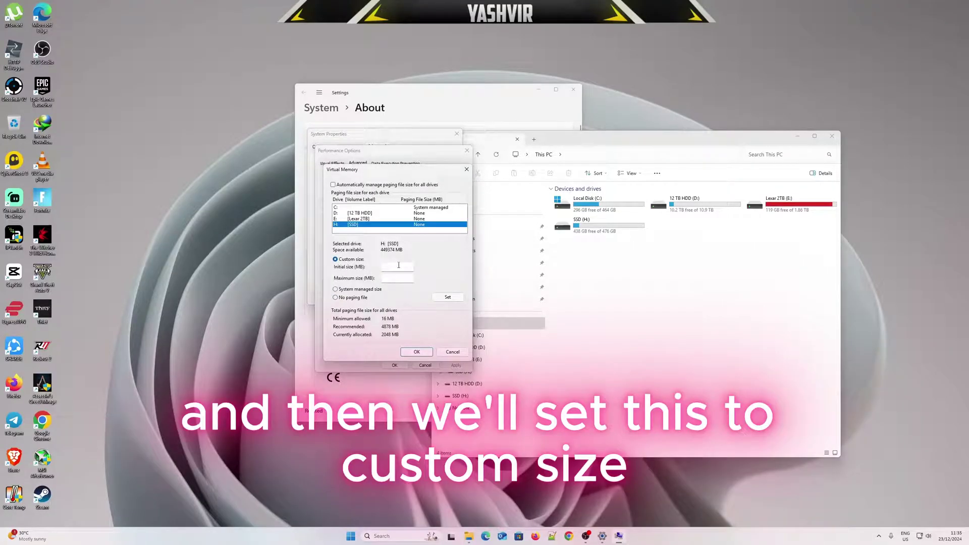
type("100")
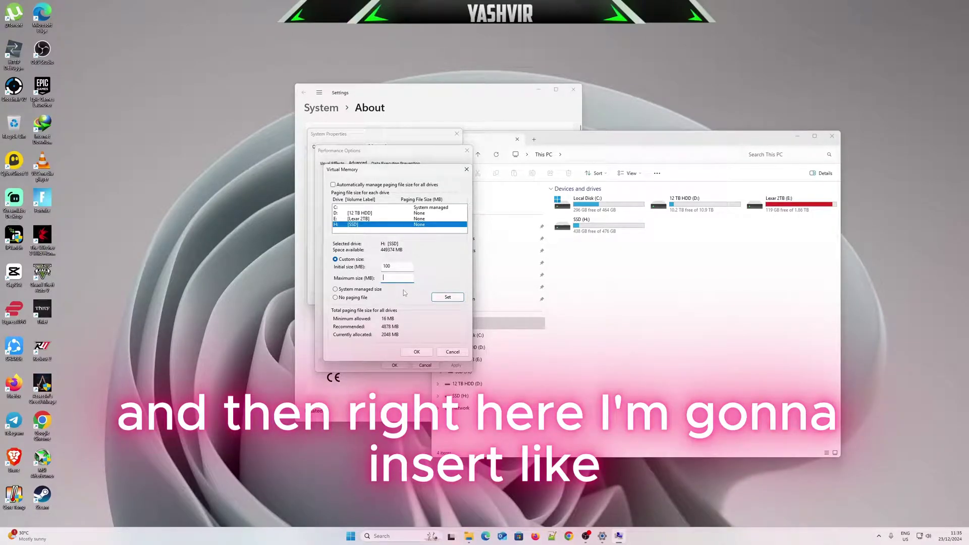
type("15000")
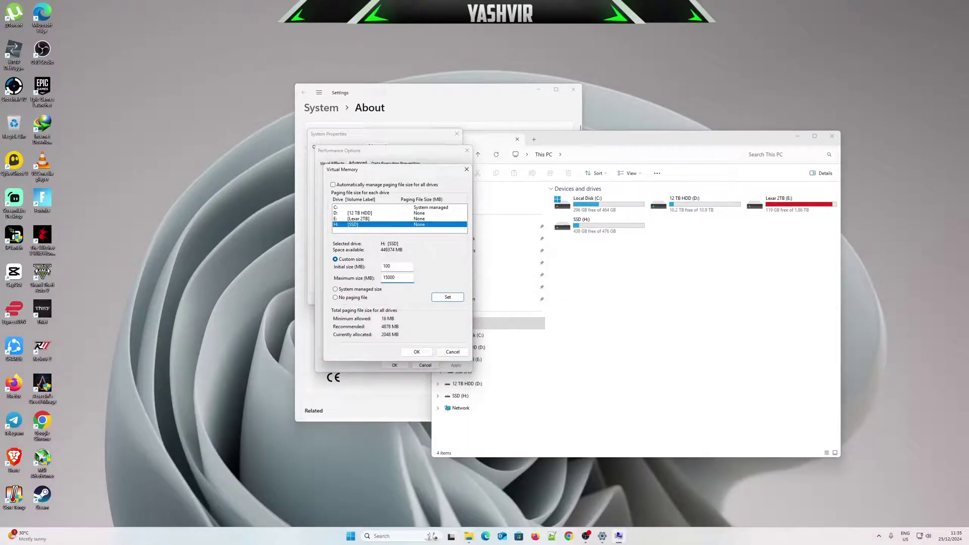
type("0")
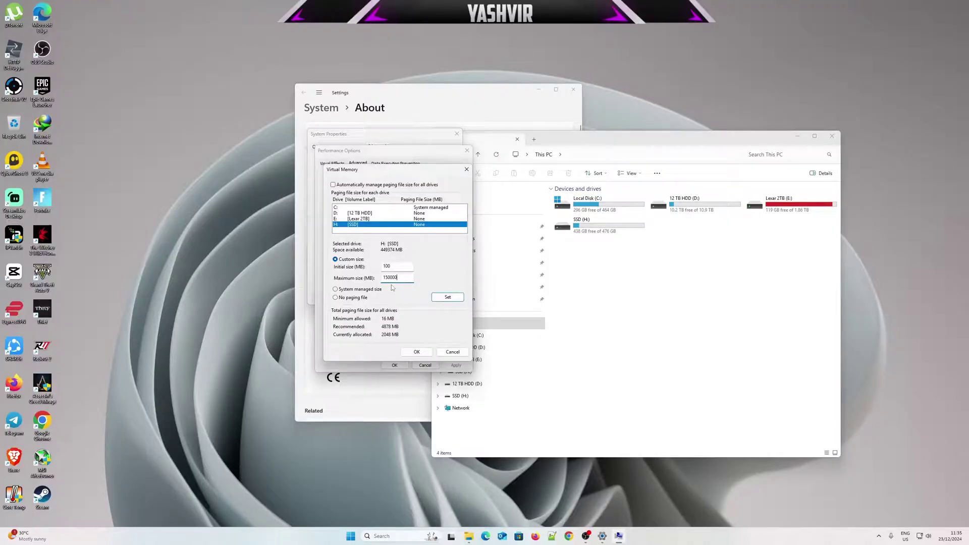
type("35000")
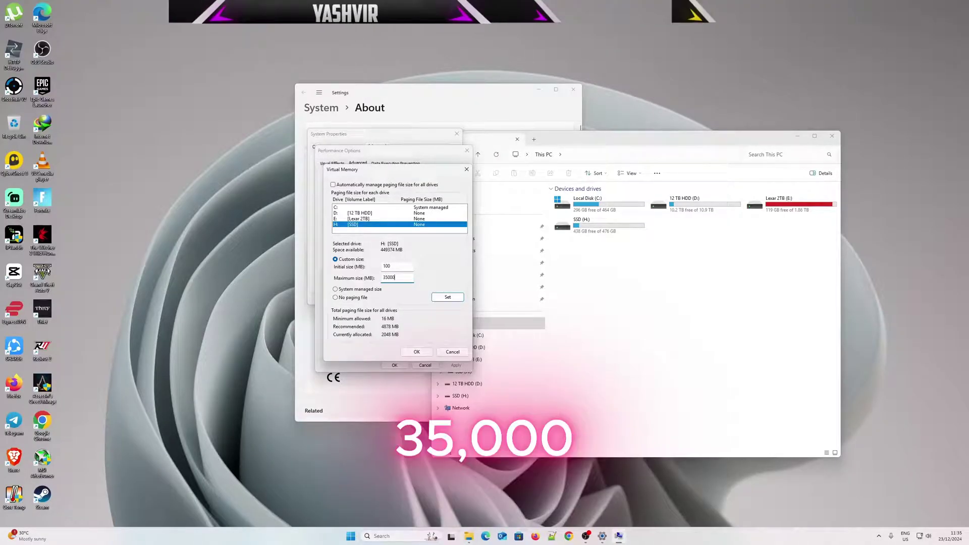
double_click(401, 278)
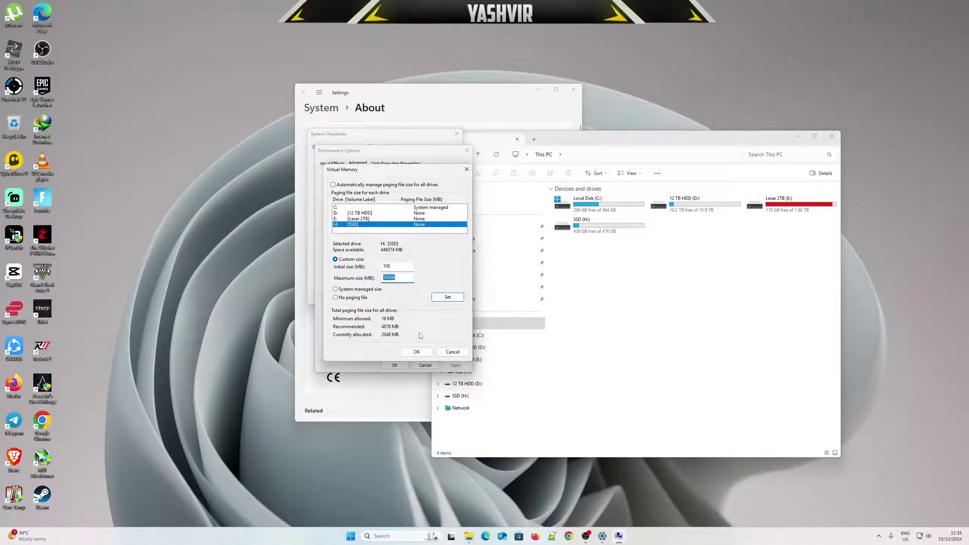
left_click(448, 298)
Step: Confirm Virtual Memory, the restart warning, Performance Options and System Properties with OK and Apply
left_click(417, 352)
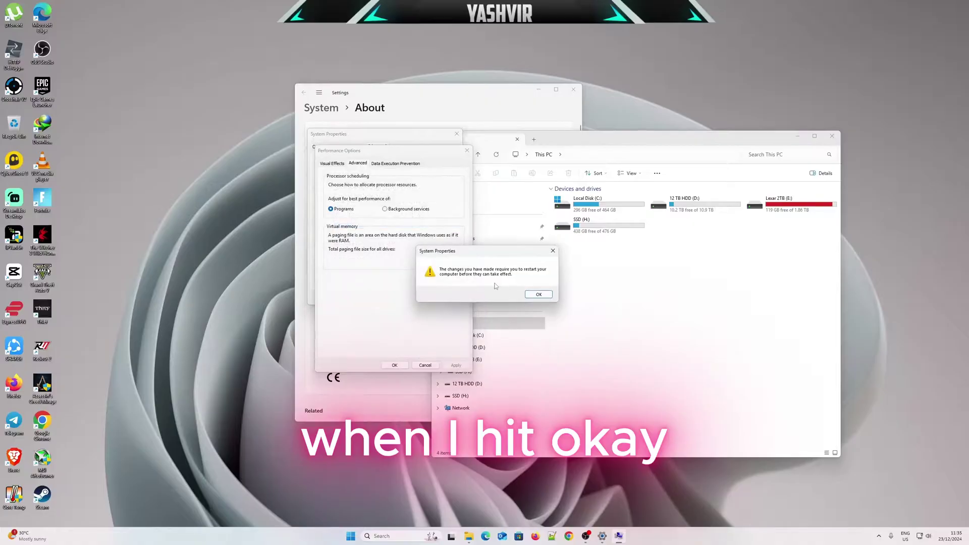
left_click(539, 295)
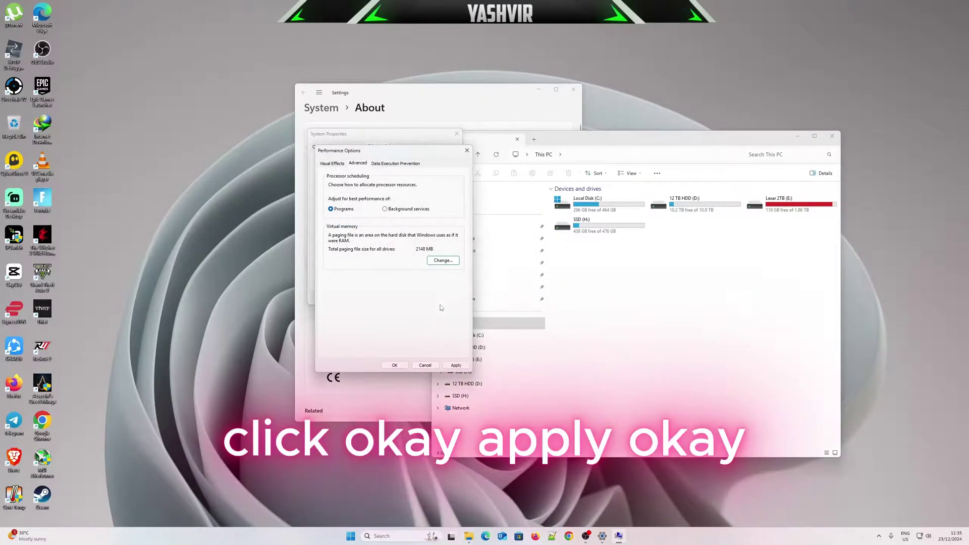
left_click(456, 365)
left_click(394, 365)
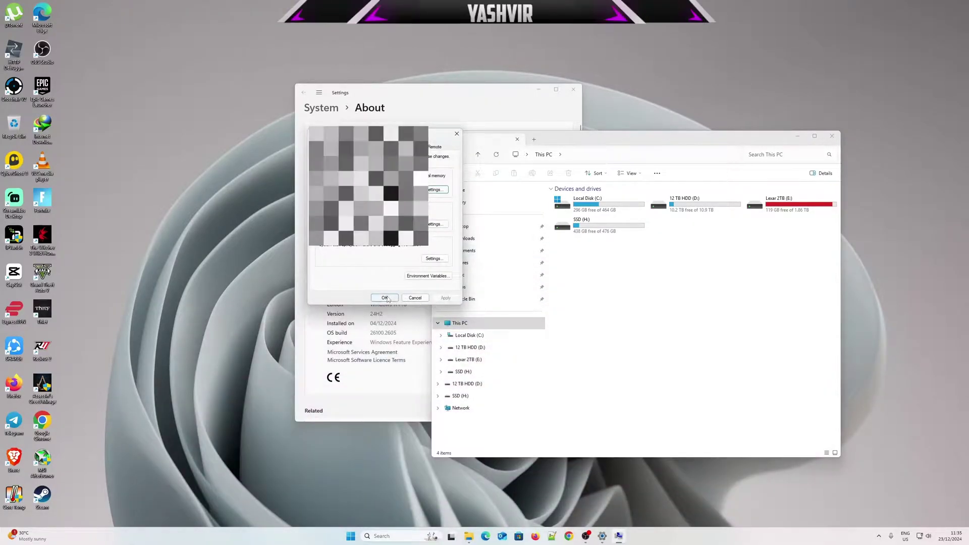
left_click(384, 298)
Step: Close File Explorer, minimize Settings and reveal the hidden tray icons
left_click(832, 135)
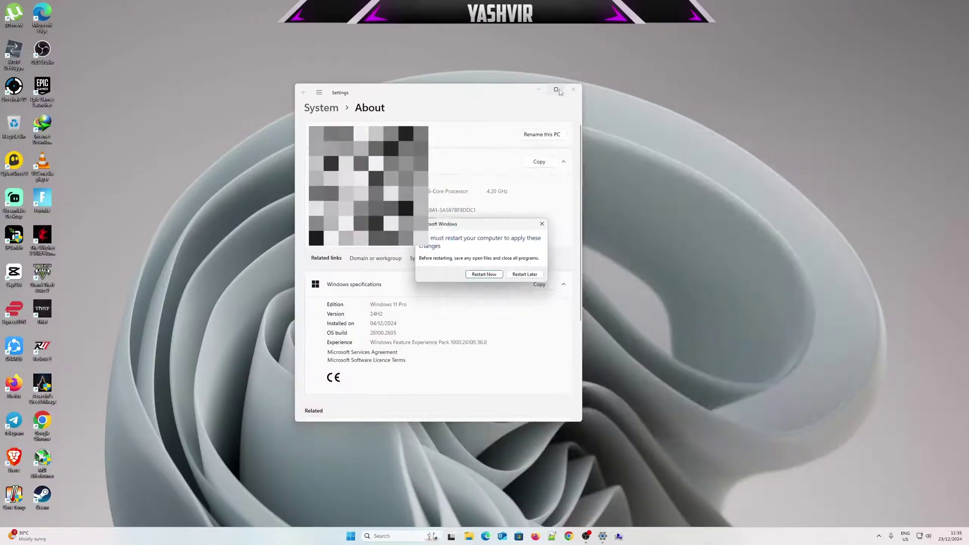
left_click(538, 90)
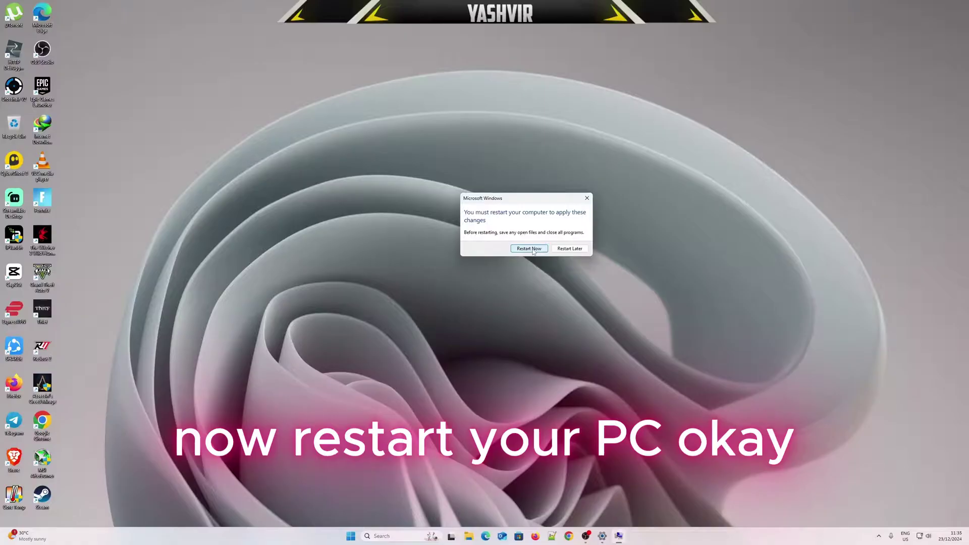
left_click(879, 536)
Step: Review Windows Security's overview showing real-time protection off, then close it
left_click(895, 498)
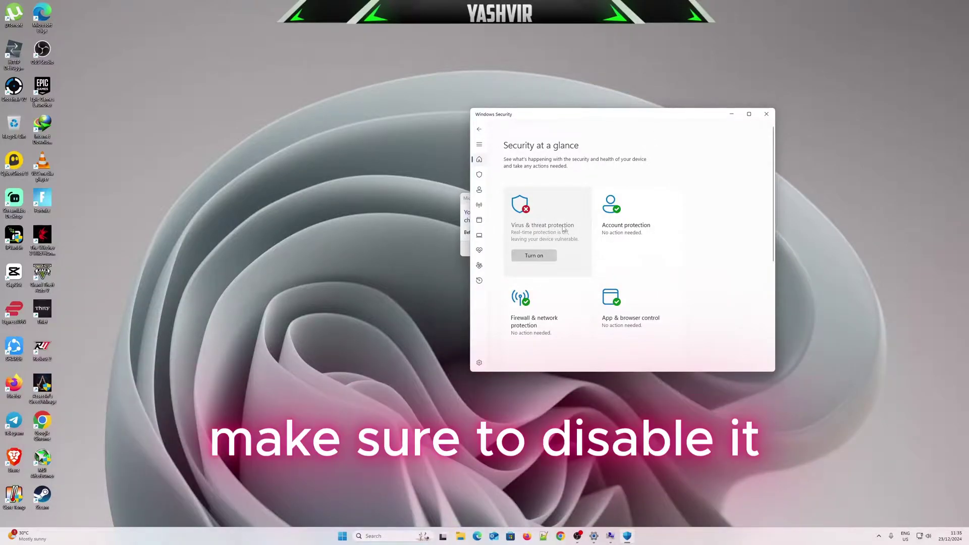
left_click(766, 114)
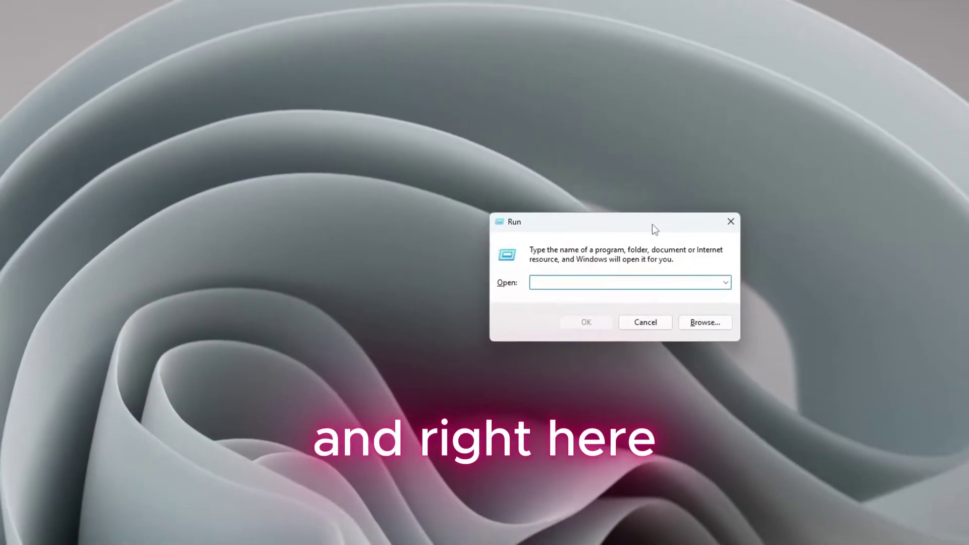
Step: Run msconfig and on the Boot tab enable Safe boot with the Network option
type("ms")
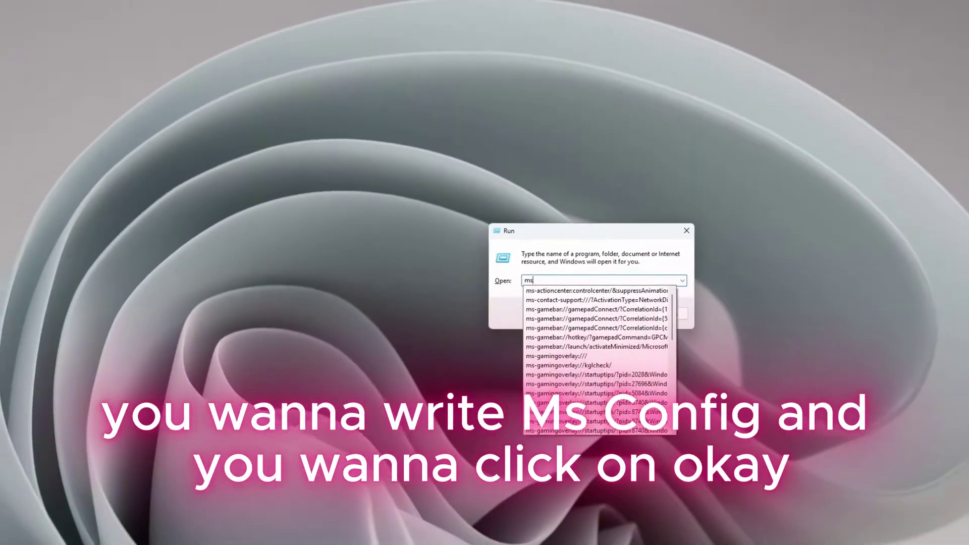
type("config")
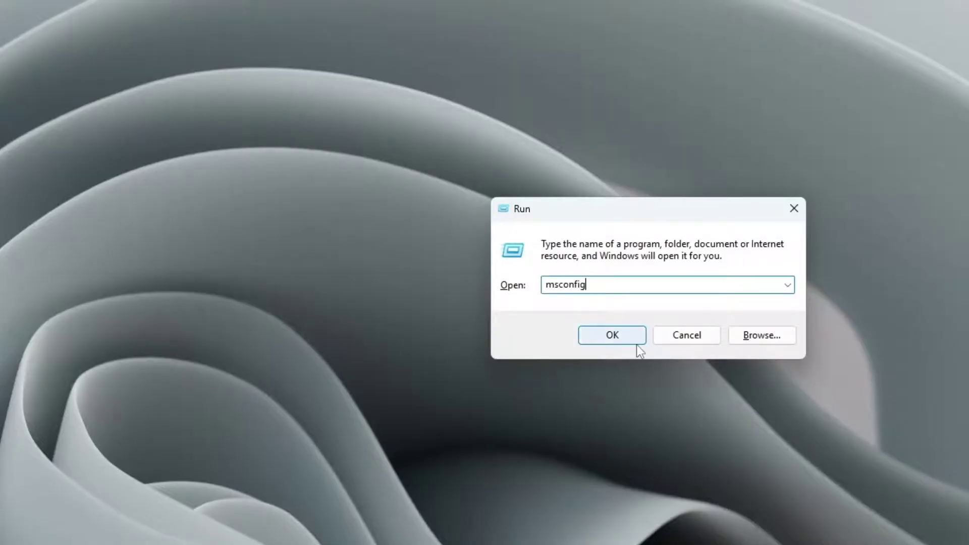
left_click(633, 343)
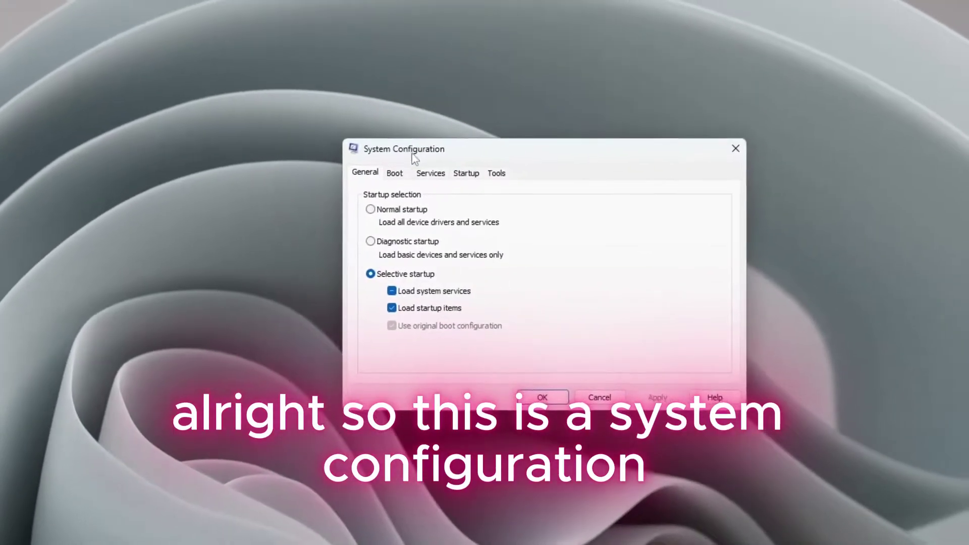
left_click(405, 185)
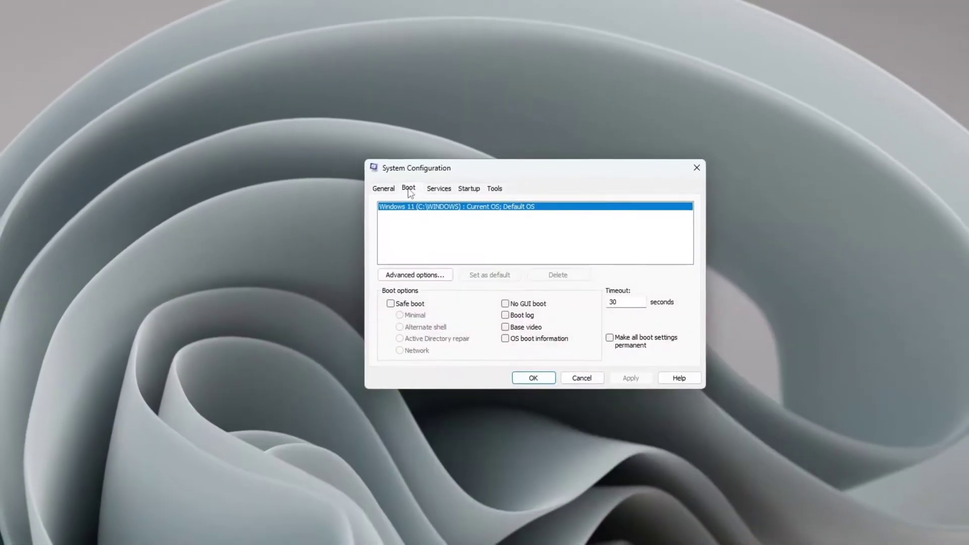
left_click(420, 294)
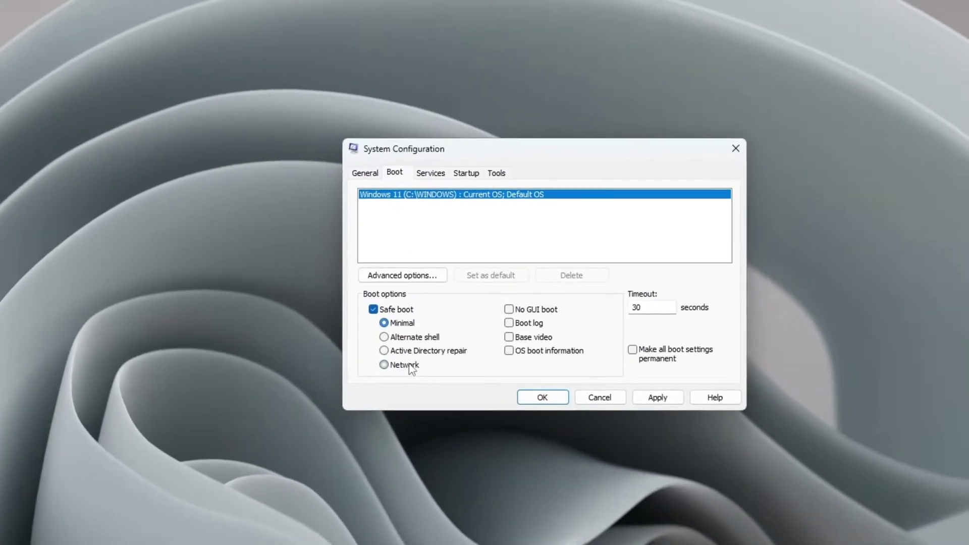
left_click(409, 365)
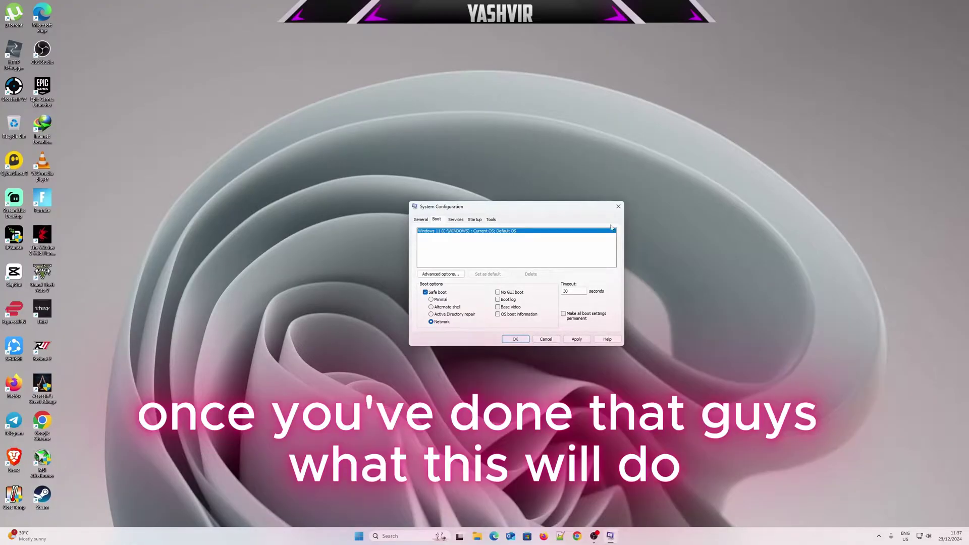
Step: Close the System Configuration window, leaving the bare Windows 11 desktop
left_click(618, 208)
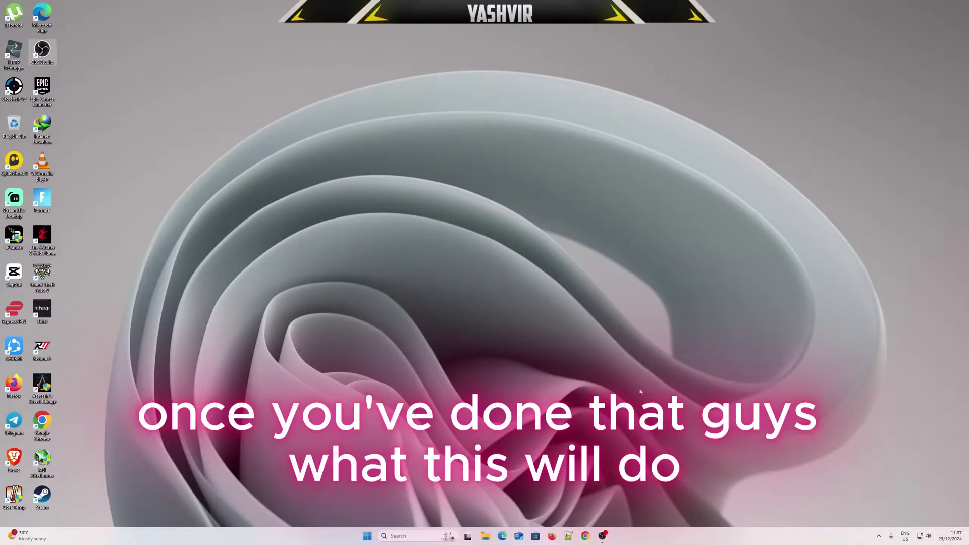